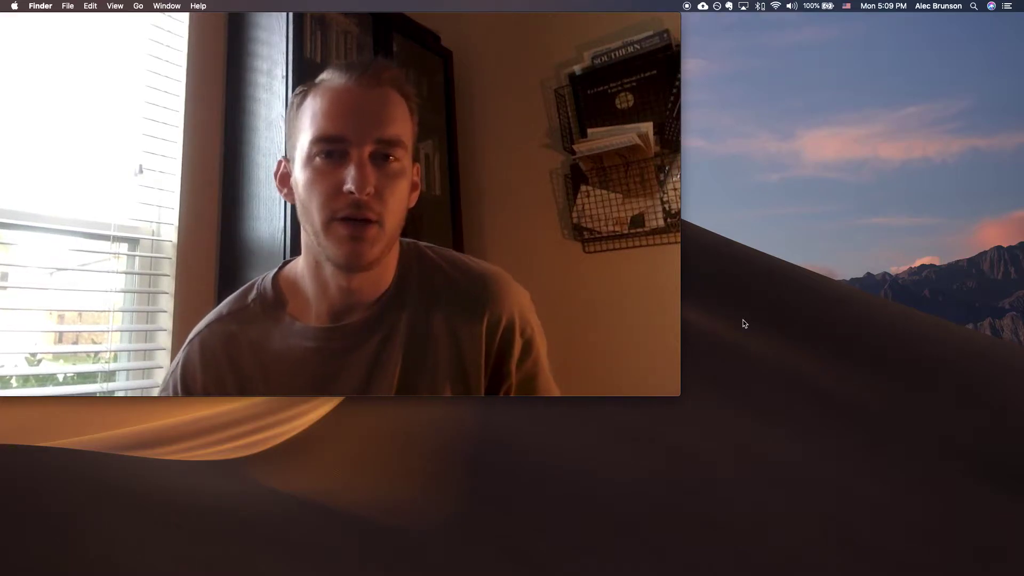
Open the My Account profile page in the Zoom web portal
mouse_move(429, 302)
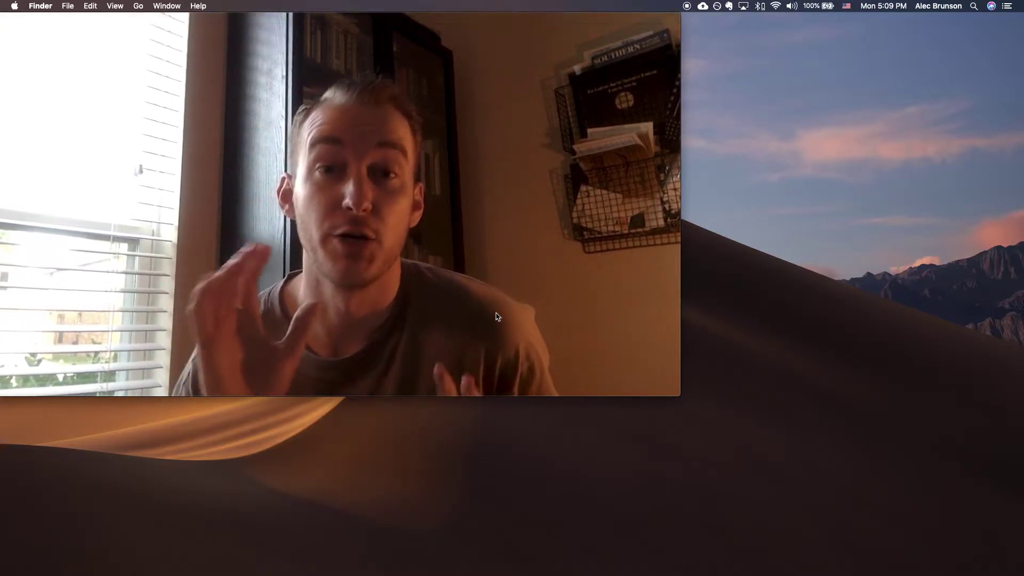
mouse_move(540, 350)
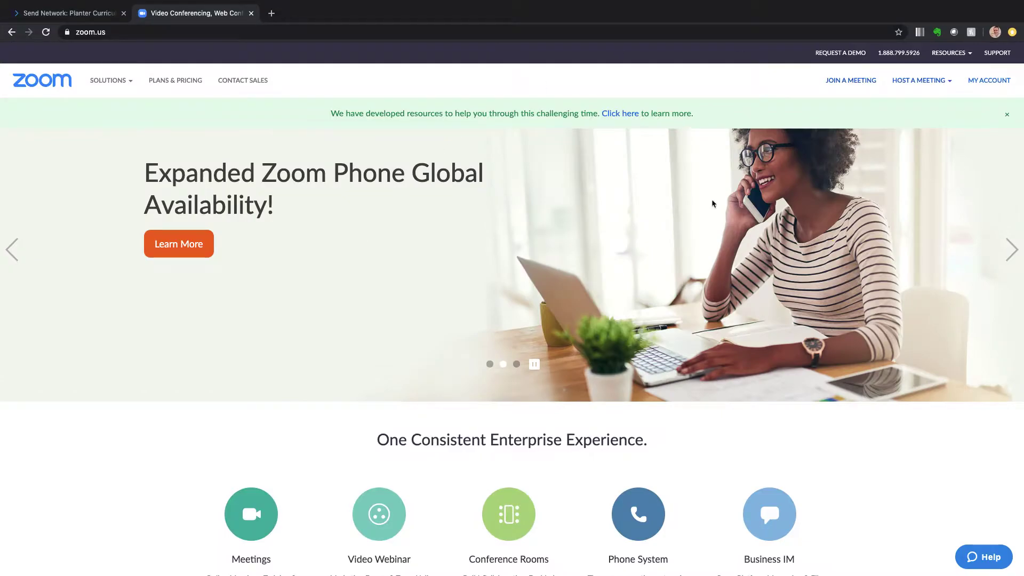
click(991, 80)
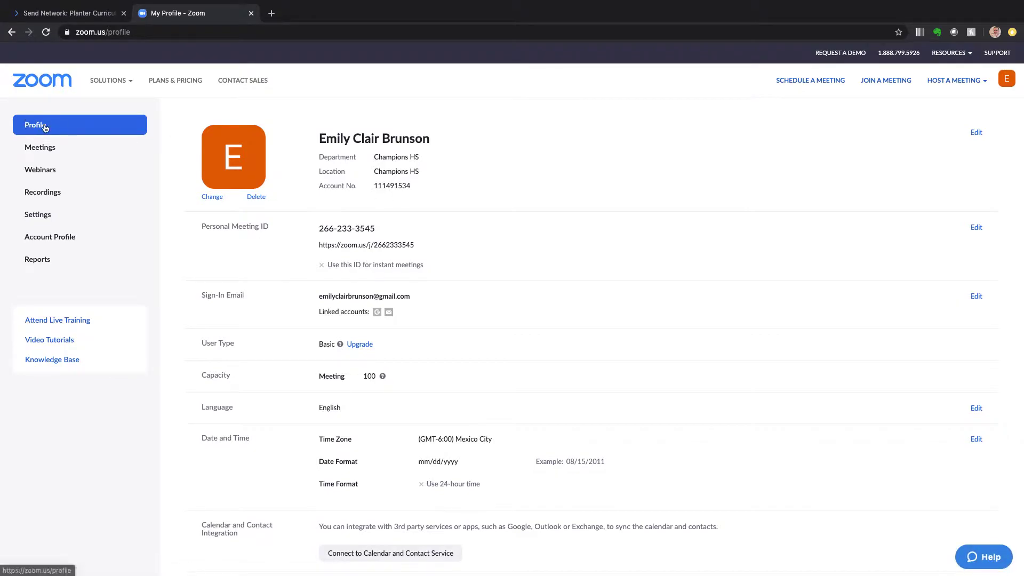
Highlight the Personal Meeting ID and link, then go to the Meetings list
drag(321, 229, 377, 228)
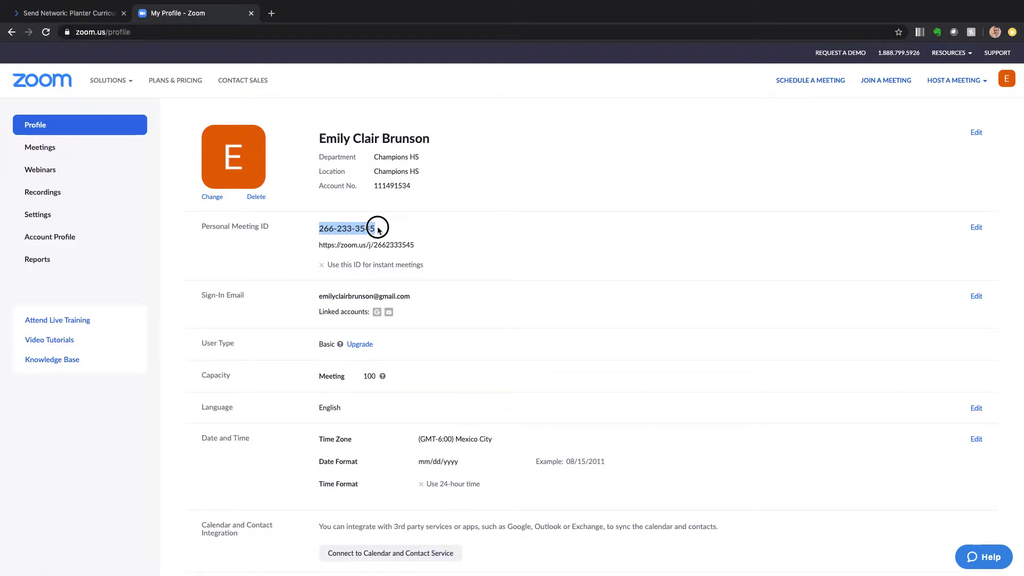
triple_click(412, 244)
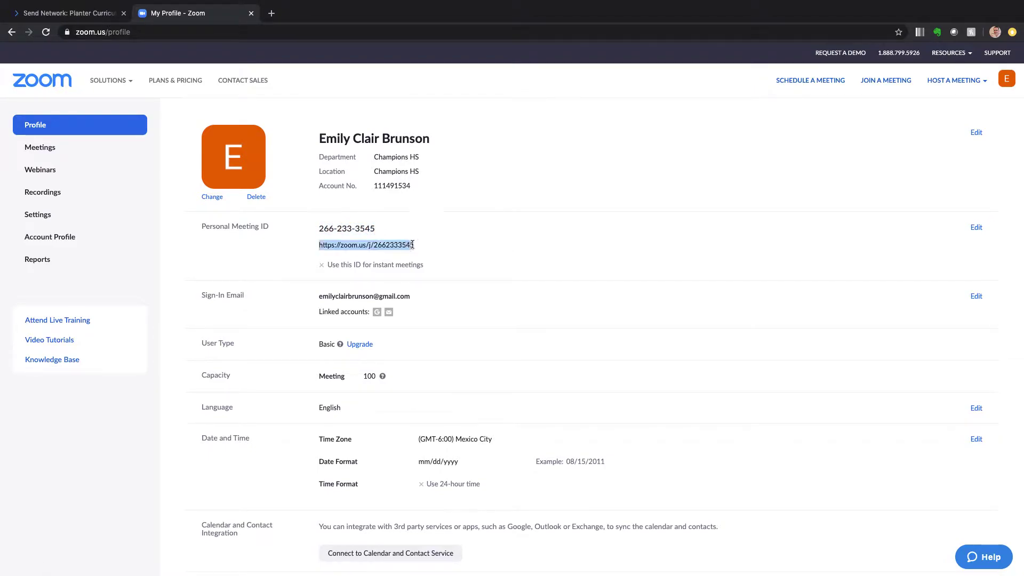
click(469, 231)
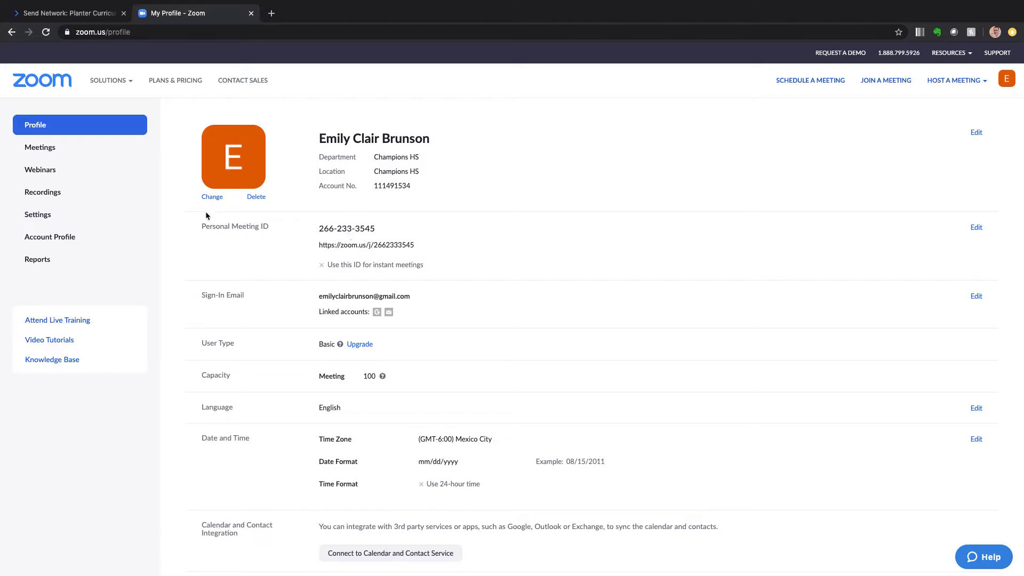
click(40, 147)
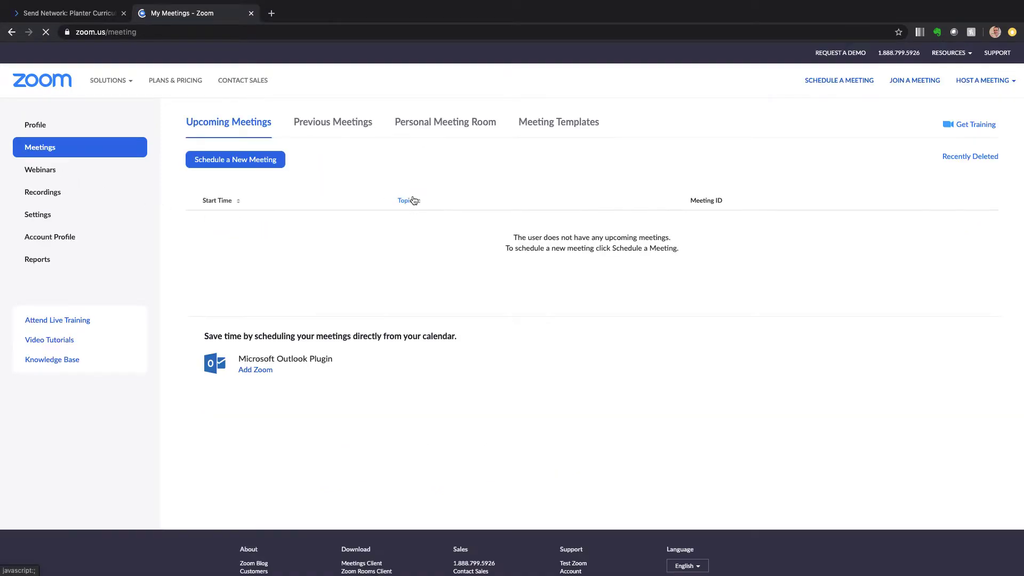
click(230, 159)
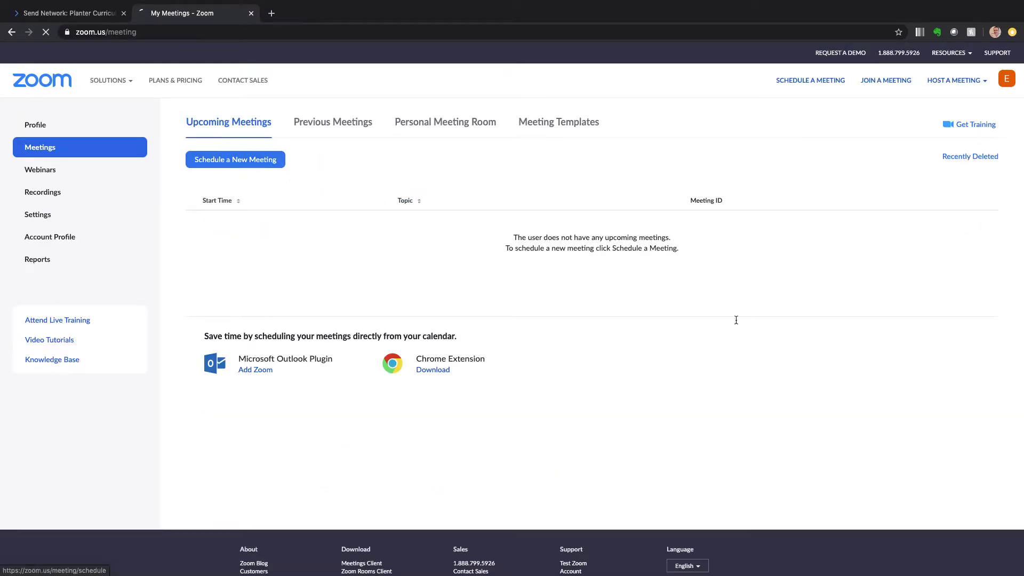
click(407, 183)
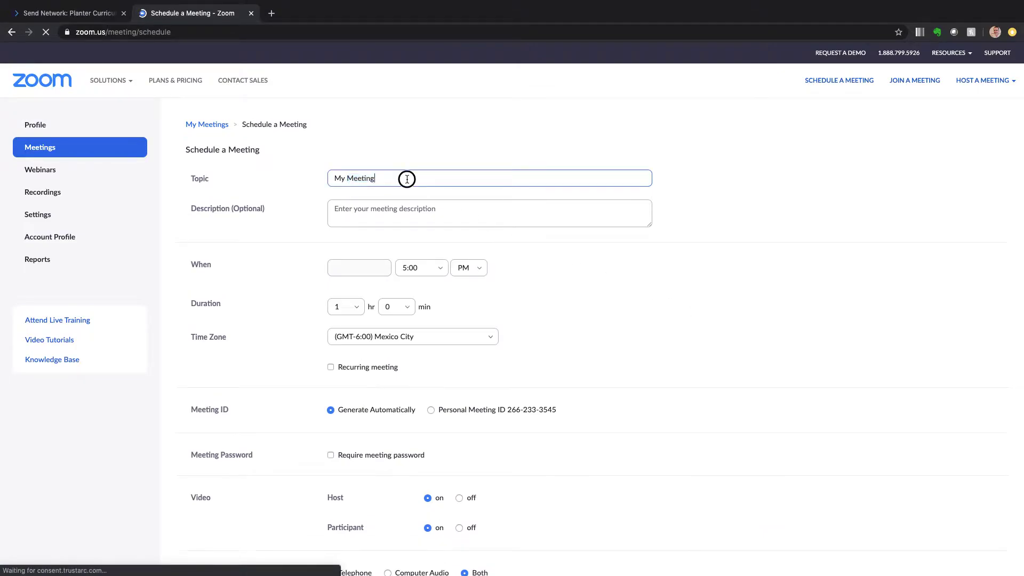
double_click(407, 178)
click(403, 178)
click(378, 179)
triple_click(378, 179)
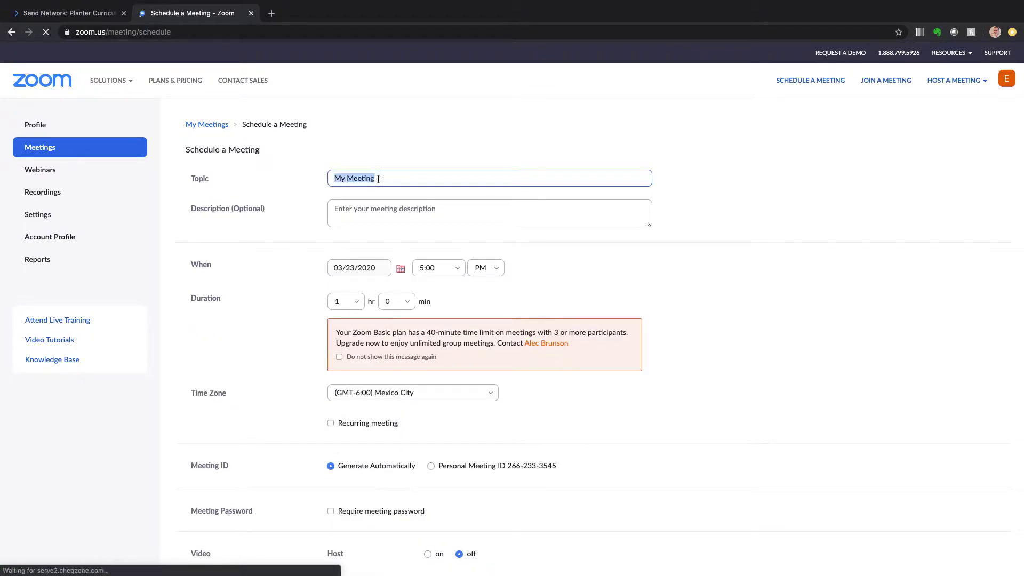
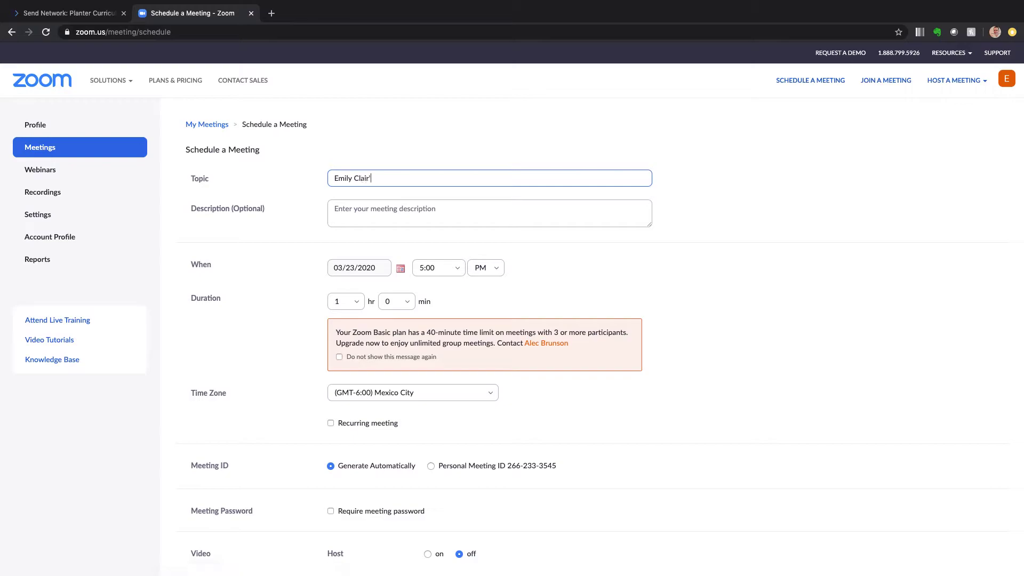
text(s Life Group)
Add the description '8th Grade Girls LG' and set the start to 03/29/2020, 1:00 PM
key(Tab)
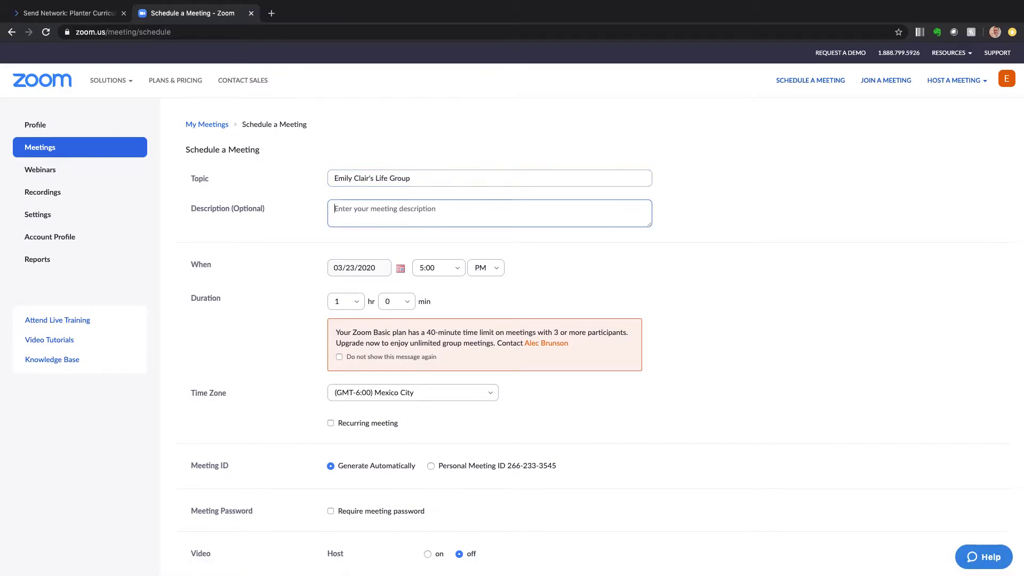
text(8th Grade Girls LG)
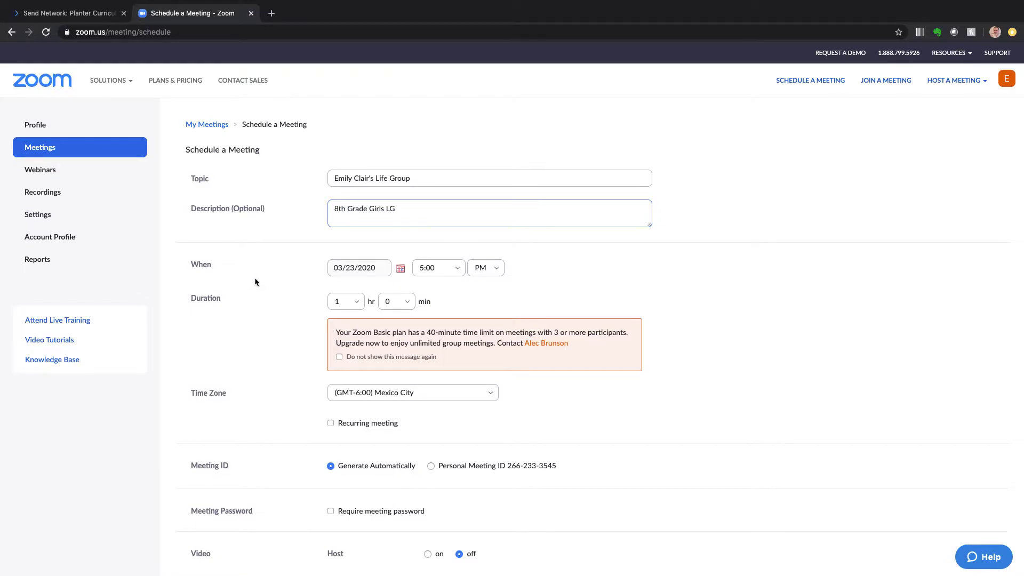
click(400, 268)
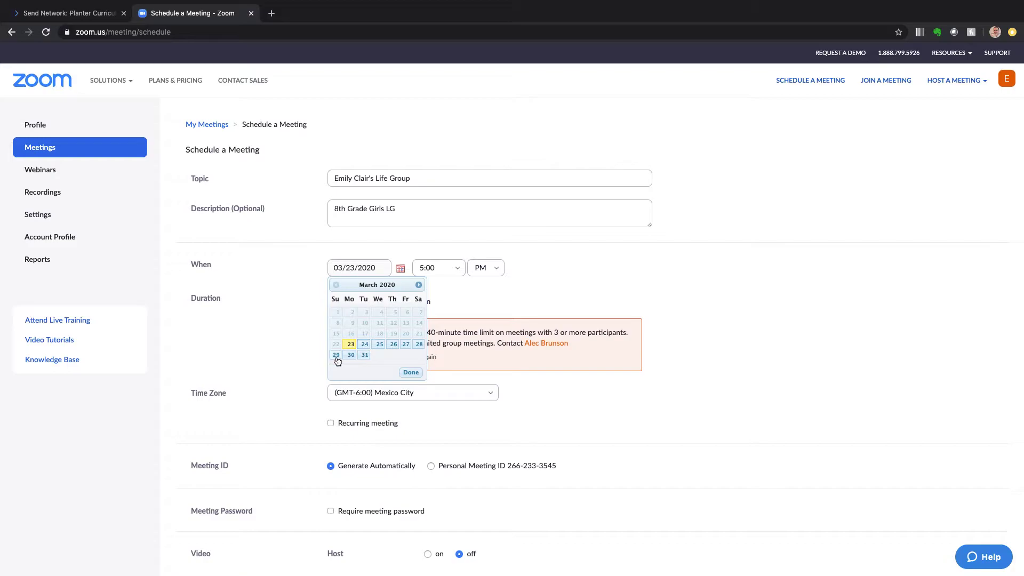
click(336, 355)
click(459, 273)
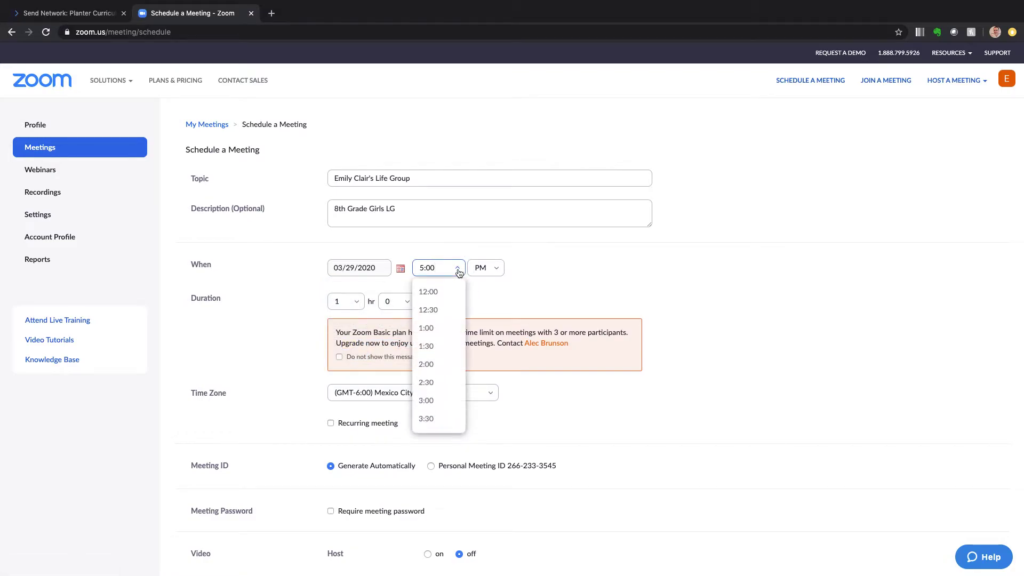
click(440, 335)
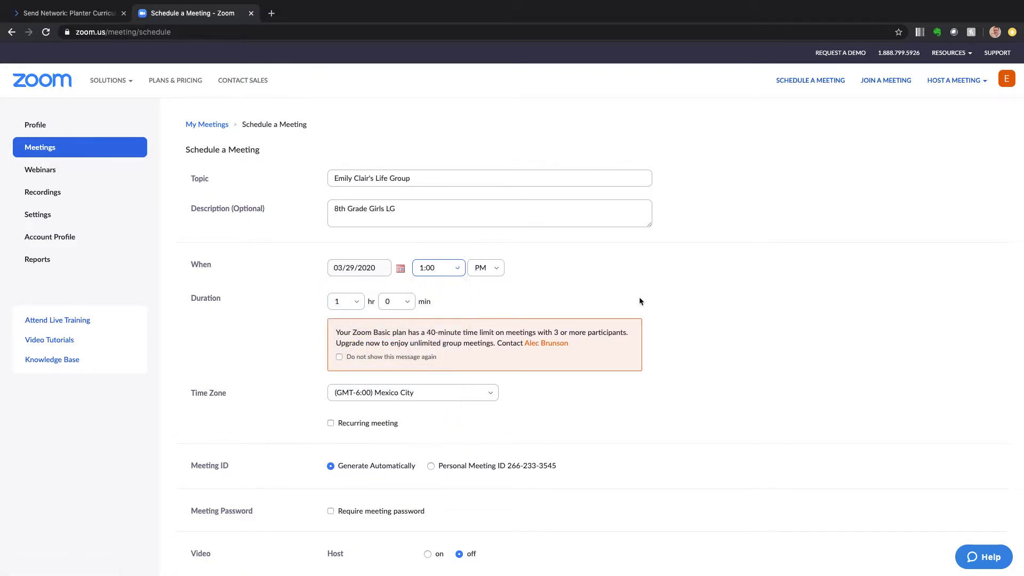
Choose Personal Meeting ID instead of Generate Automatically for the Meeting ID
scroll(299, 341, down, 3)
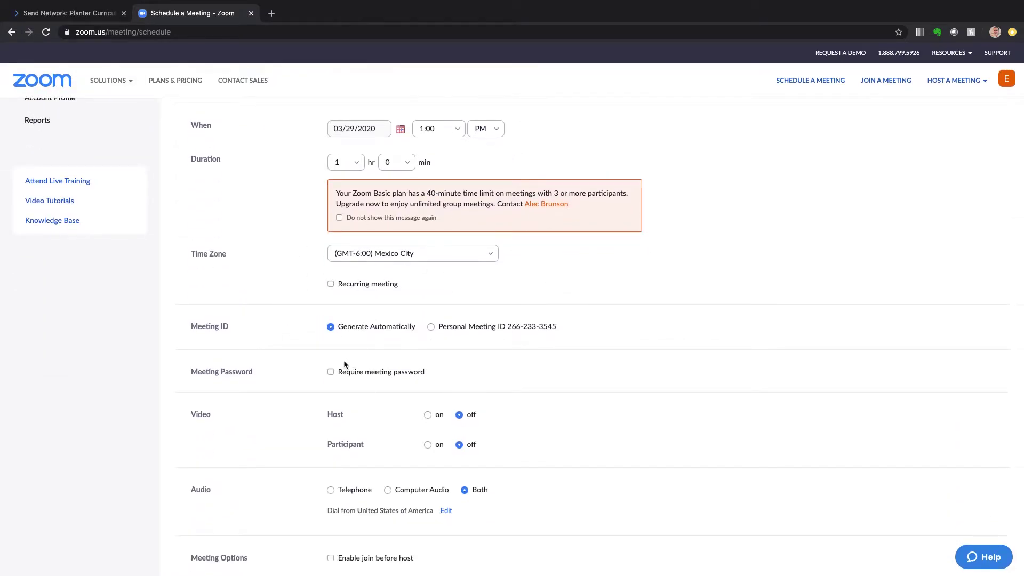
scroll(297, 333, down, 1)
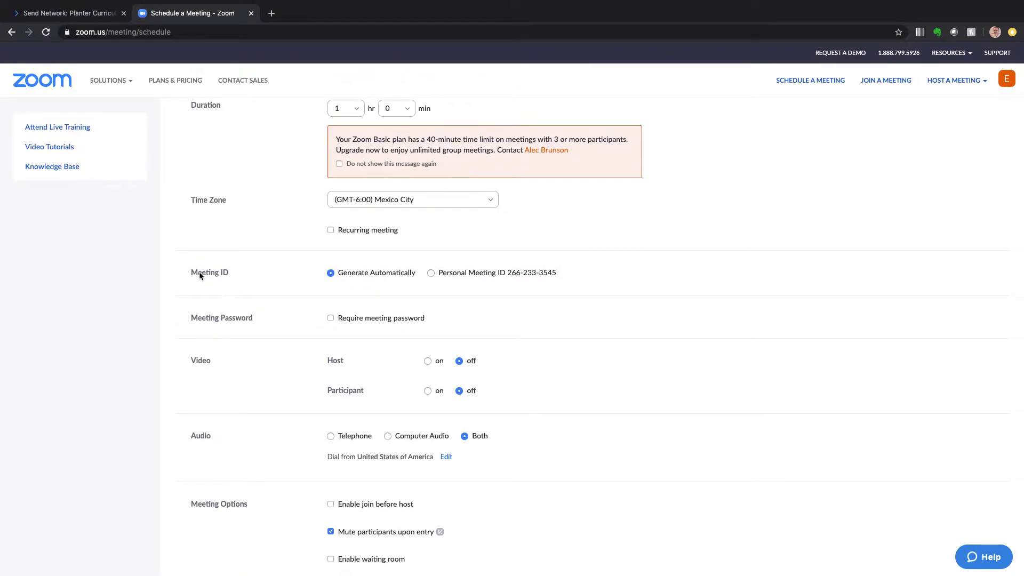
drag(195, 272, 213, 275)
click(223, 278)
click(433, 273)
Highlight the personal meeting number and review the 1 hr, Mexico City time zone settings
drag(506, 273, 564, 280)
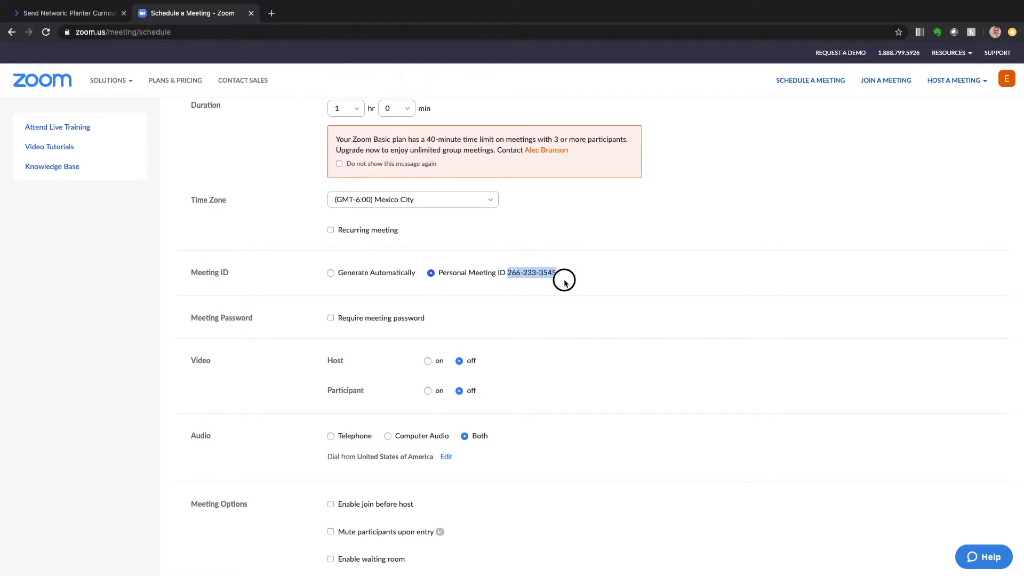
click(565, 281)
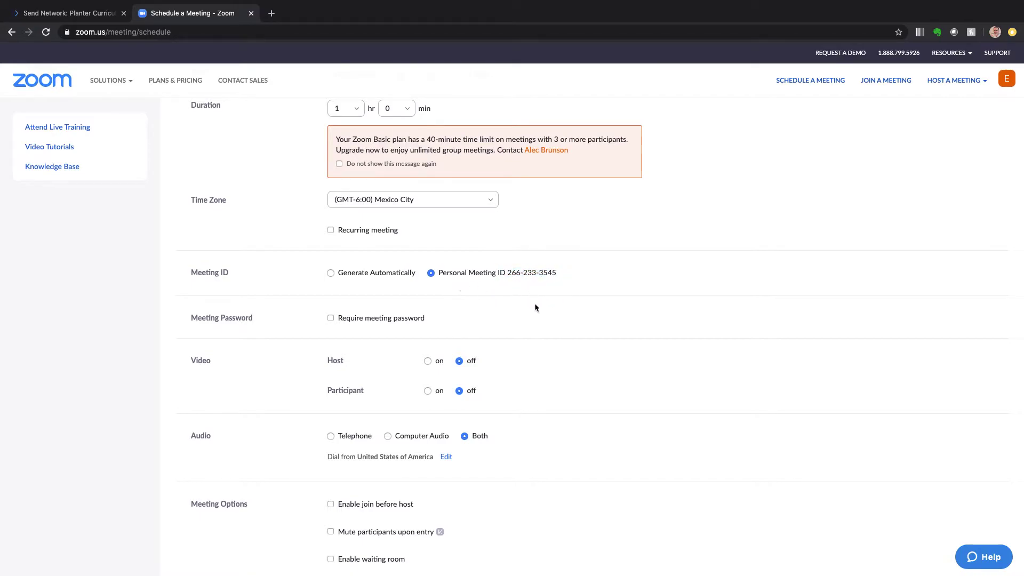
scroll(252, 273, up, 3)
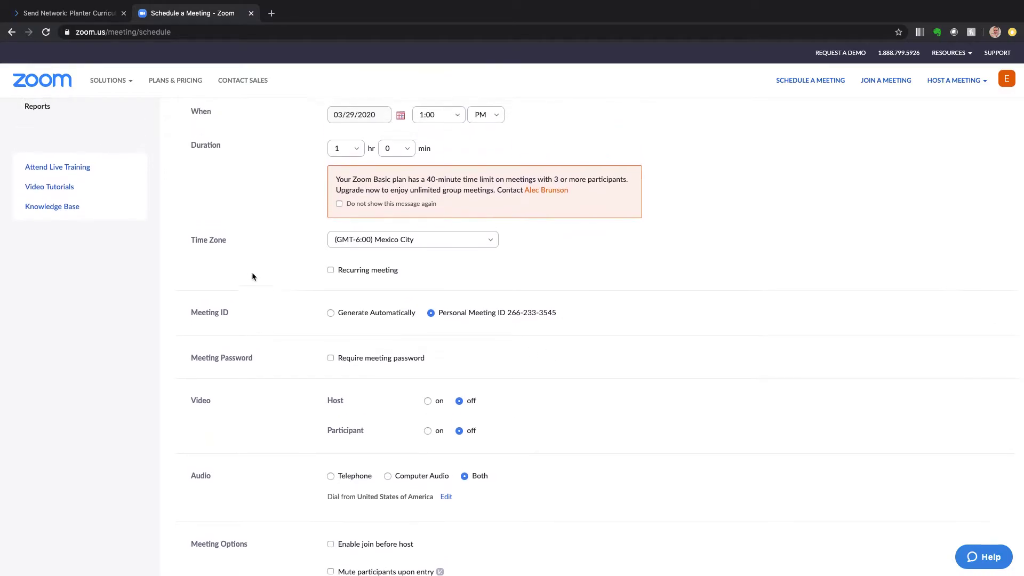
scroll(252, 275, down, 1)
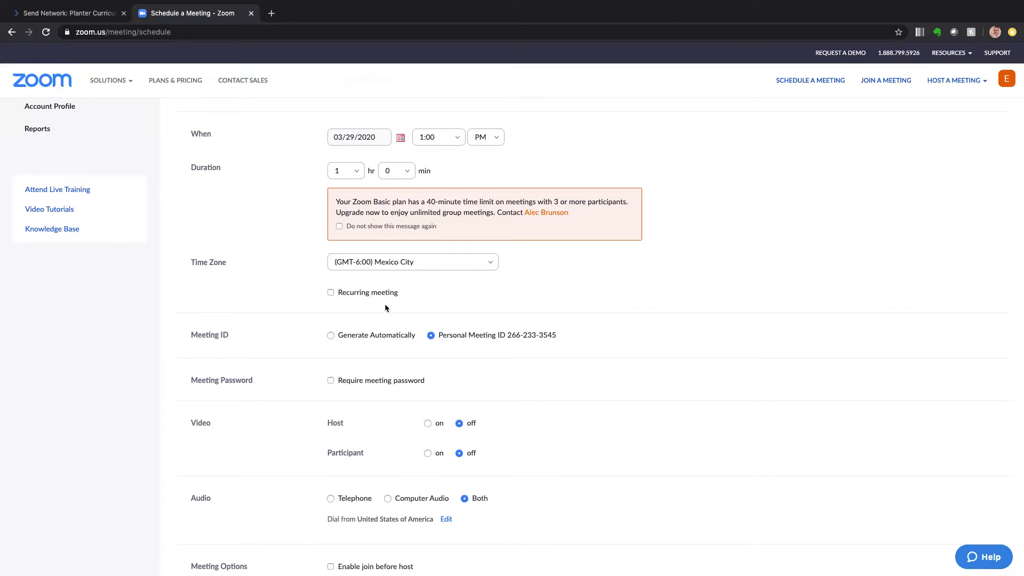
scroll(384, 305, up, 1)
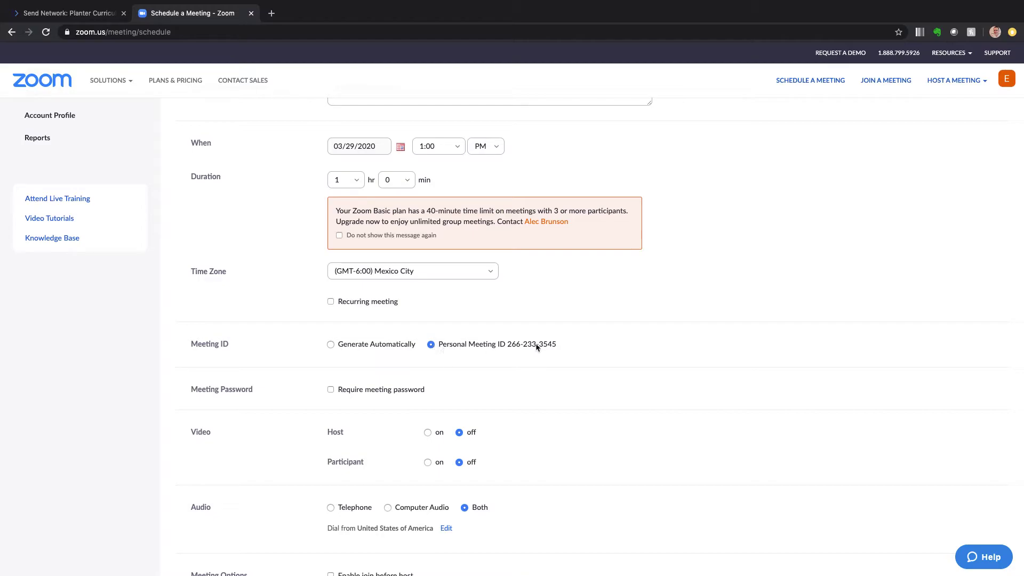
scroll(611, 366, down, 5)
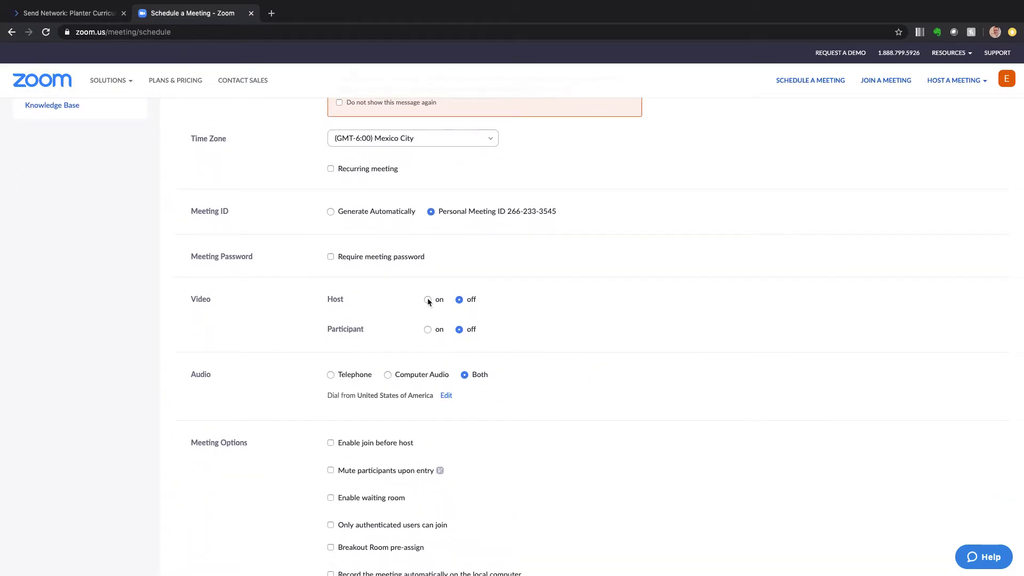
Turn host video on and tick 'Mute participants upon entry' under Meeting Options
click(428, 299)
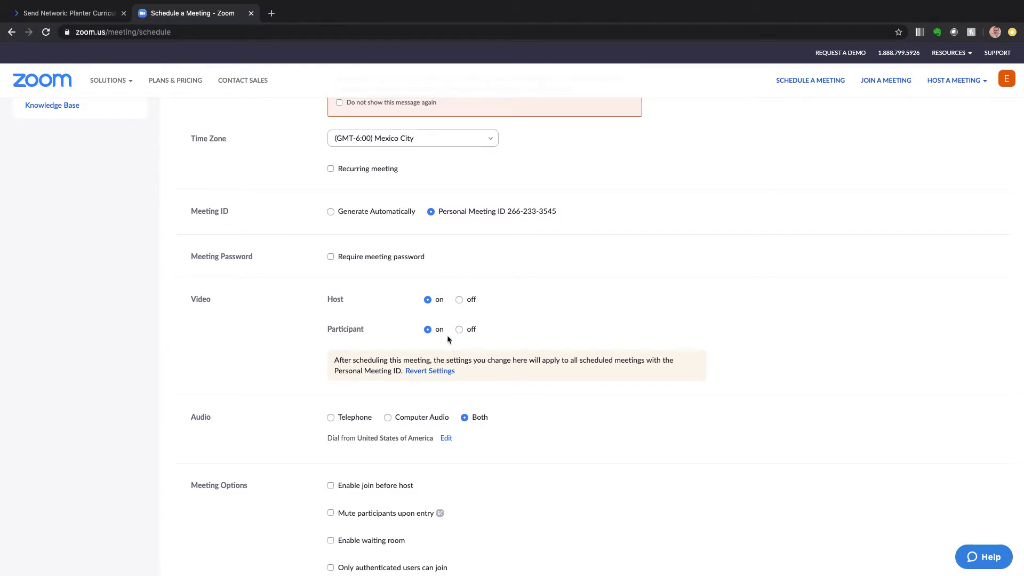
scroll(612, 449, down, 4)
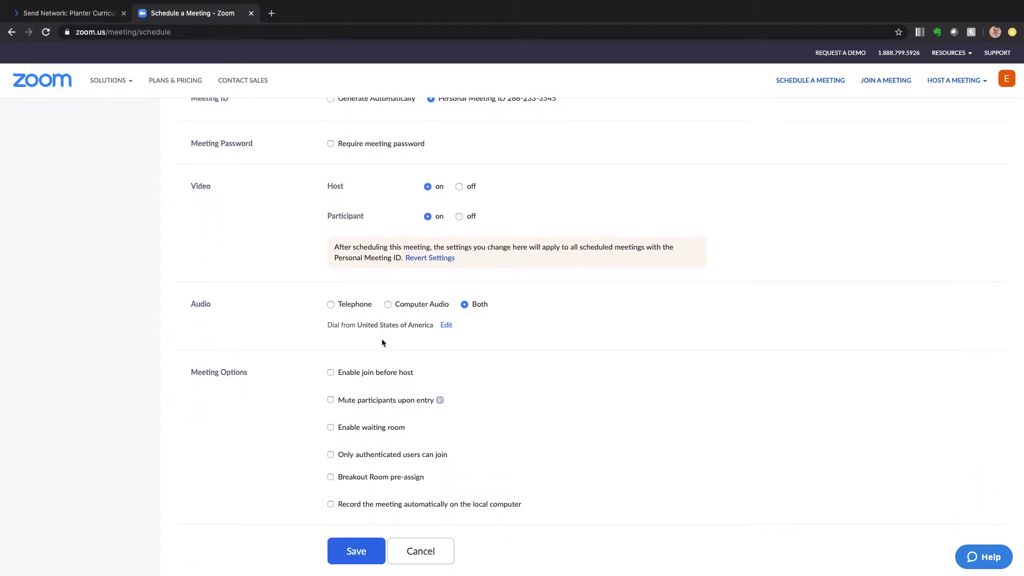
scroll(605, 320, down, 3)
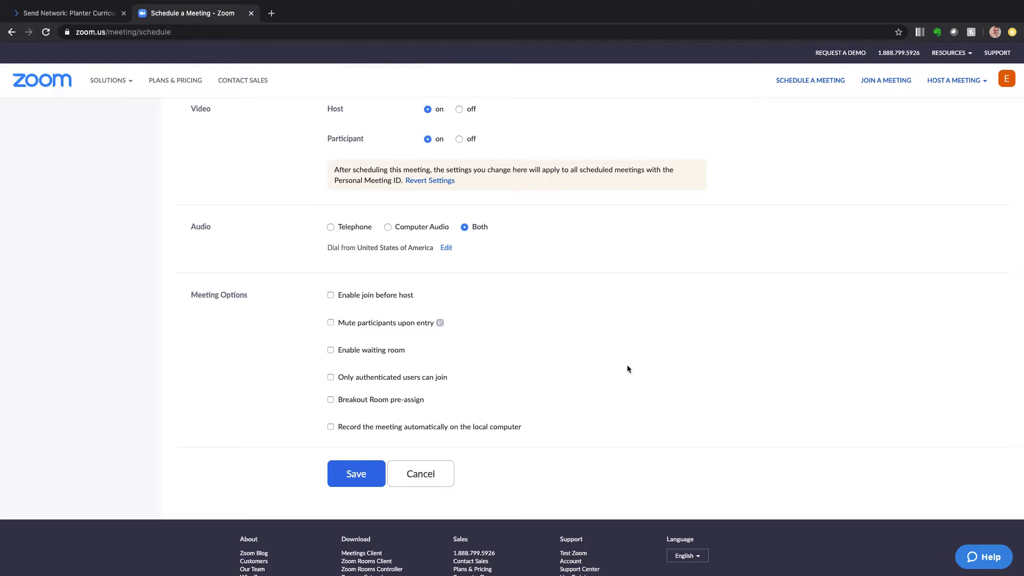
click(383, 324)
scroll(567, 363, up, 1)
Save the meeting and highlight the meeting number in its Join URL
scroll(565, 360, down, 2)
click(356, 473)
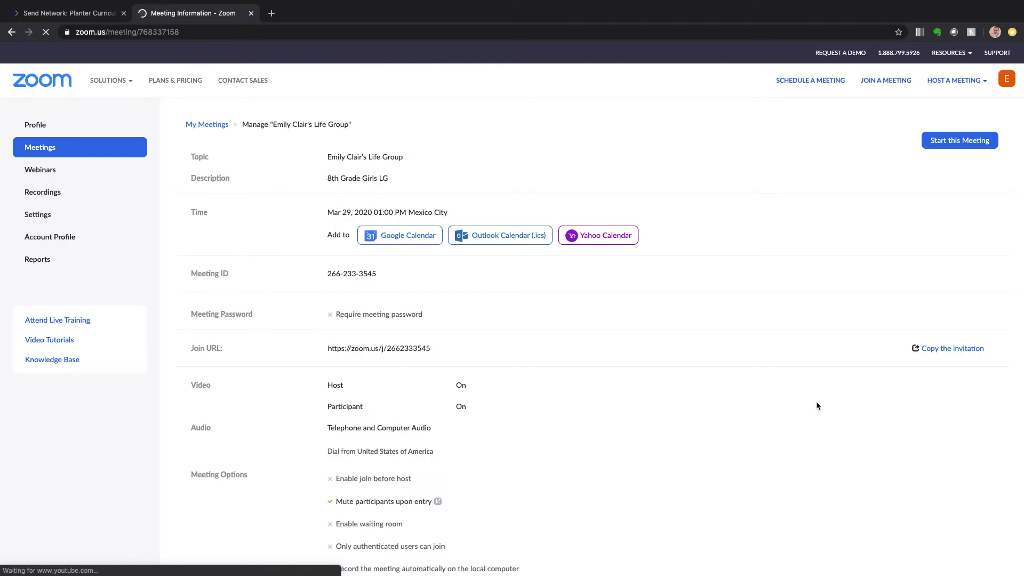
double_click(408, 348)
click(387, 352)
click(385, 349)
click(388, 350)
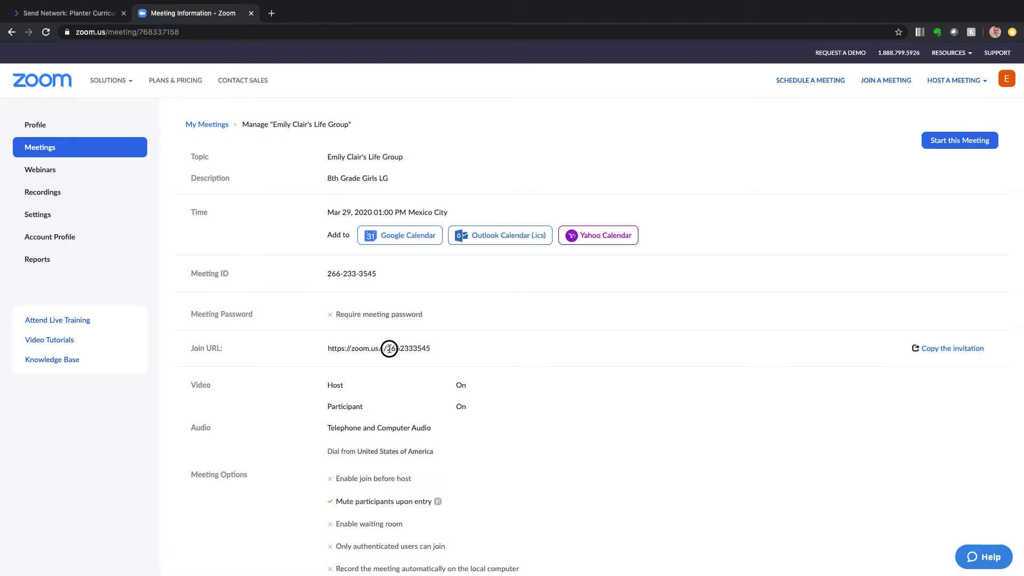
Highlight the meeting ID and the full Join URL on the Meeting Information page
drag(420, 348, 431, 348)
click(414, 352)
triple_click(414, 352)
triple_click(363, 274)
click(395, 345)
drag(386, 347, 414, 349)
triple_click(437, 350)
click(403, 345)
triple_click(404, 345)
click(468, 346)
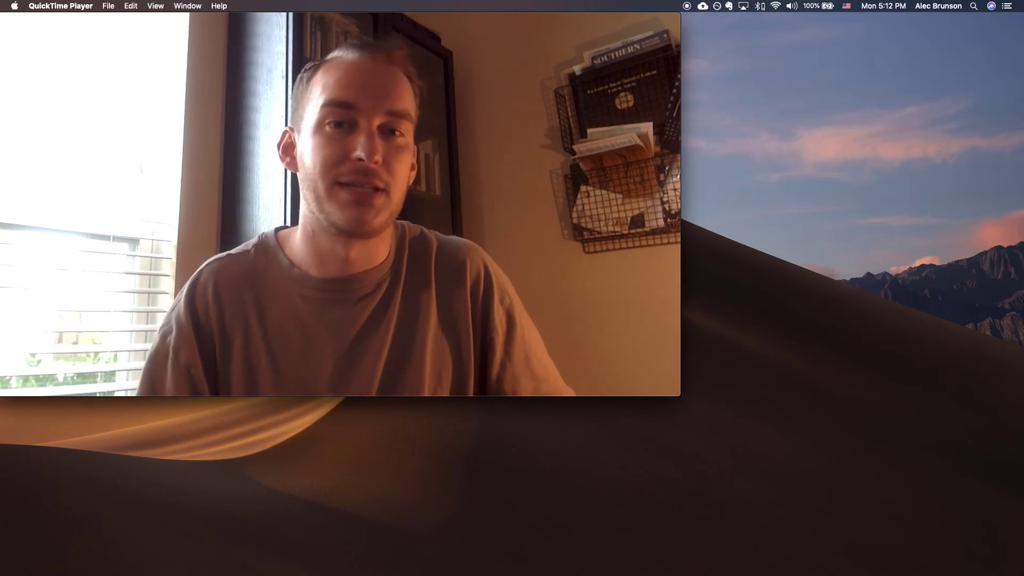
mouse_move(582, 368)
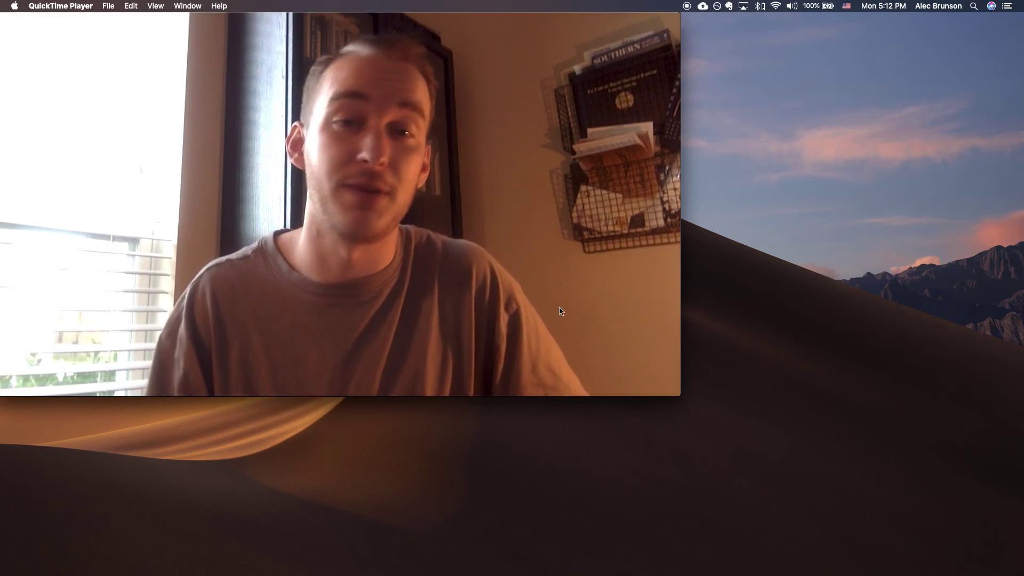
mouse_move(581, 327)
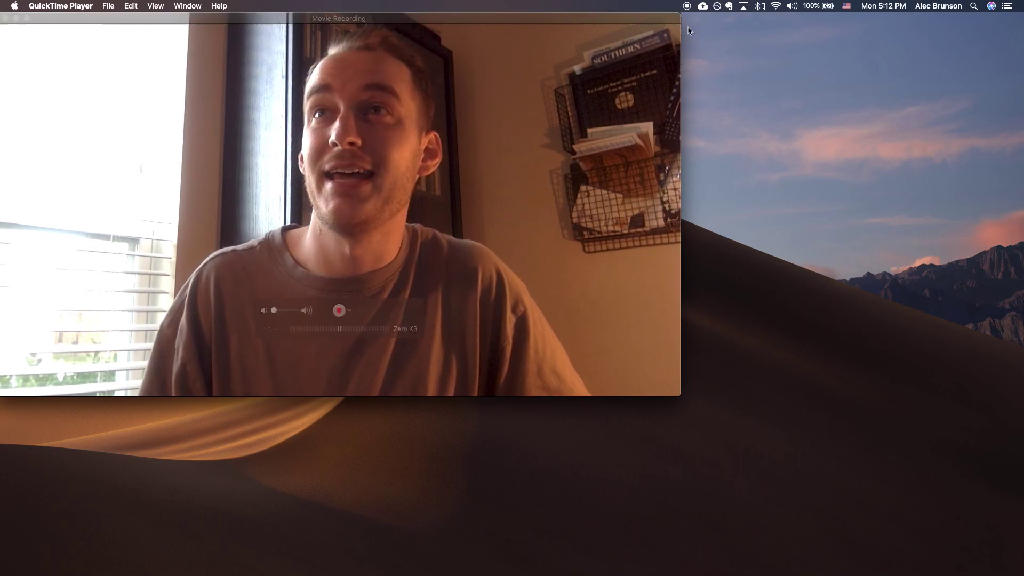